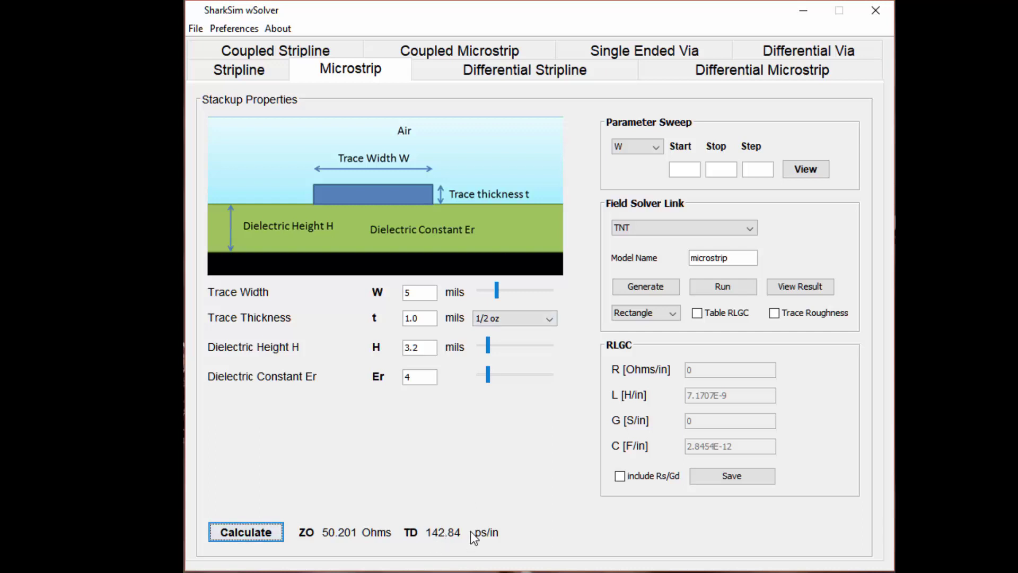
pyautogui.click(497, 293)
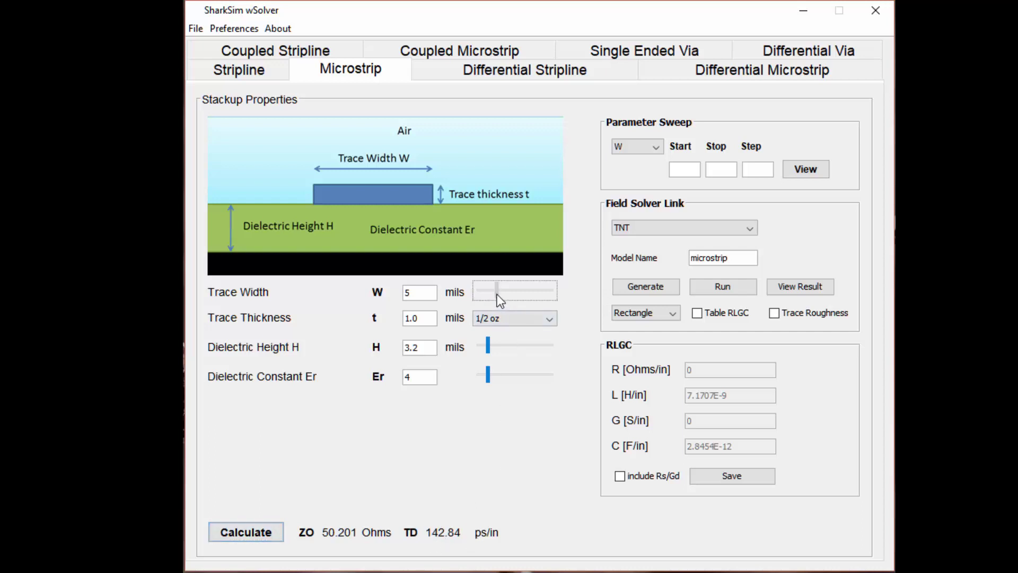
pyautogui.moveTo(497, 294); pyautogui.dragTo(508, 294)
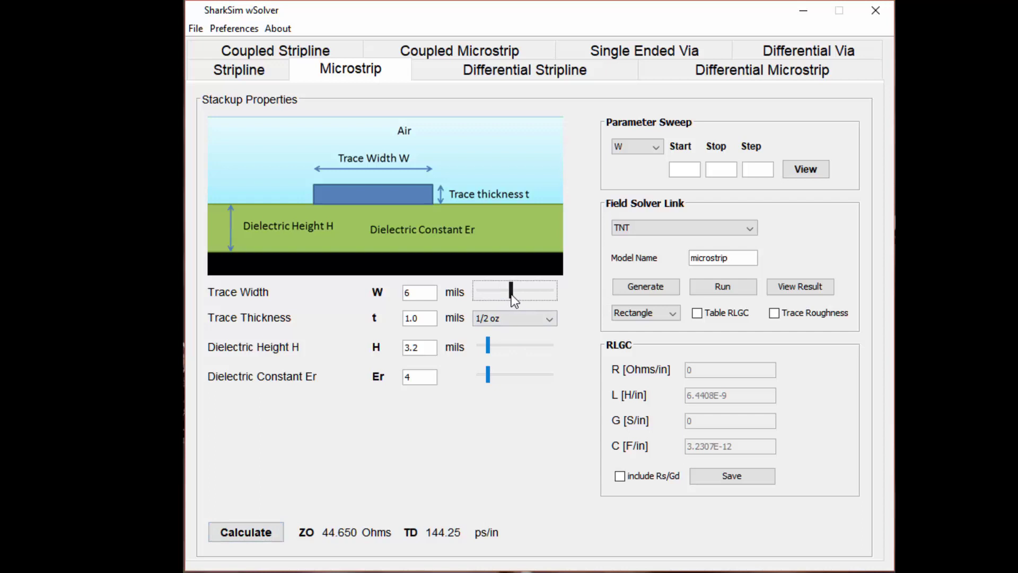
pyautogui.moveTo(511, 295); pyautogui.dragTo(511, 295)
pyautogui.moveTo(510, 292); pyautogui.dragTo(504, 293)
pyautogui.click(270, 527)
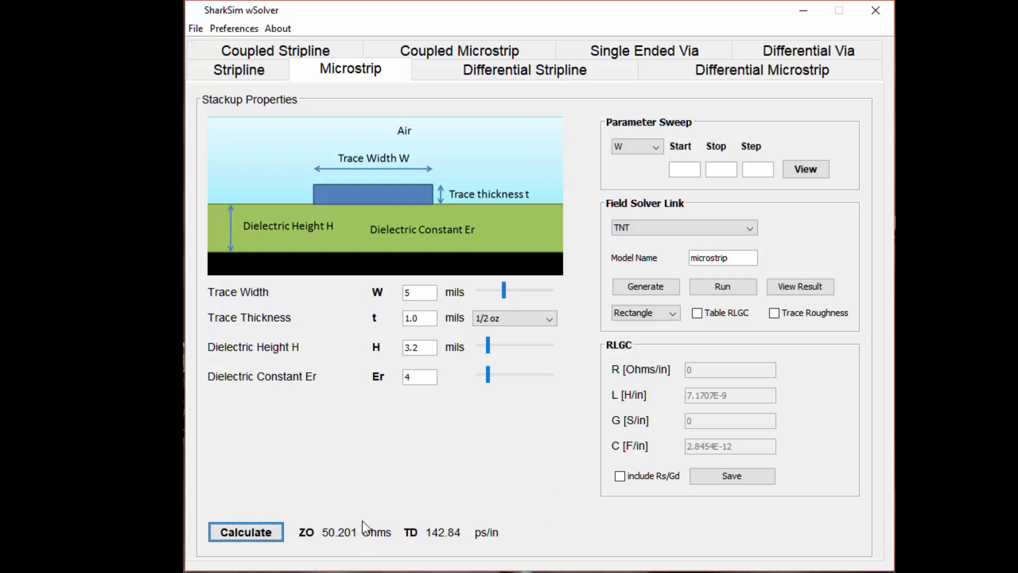
# - Enter Start 3, Stop 20, Step 1 for the W sweep and plot impedance versus width
pyautogui.click(684, 172)
pyautogui.write('3')
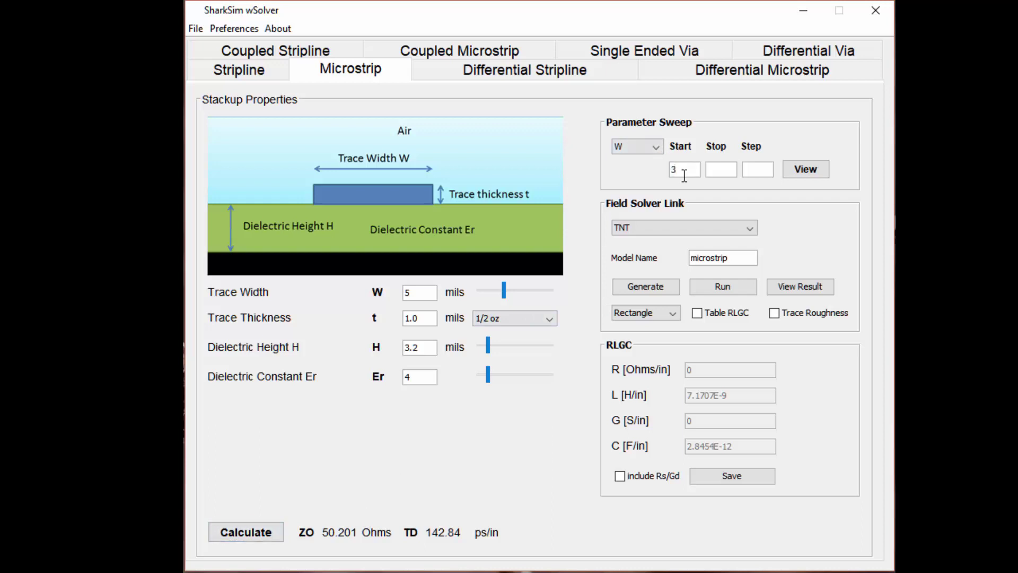
pyautogui.click(719, 170)
pyautogui.write('20')
pyautogui.click(761, 167)
pyautogui.write('1')
pyautogui.click(811, 171)
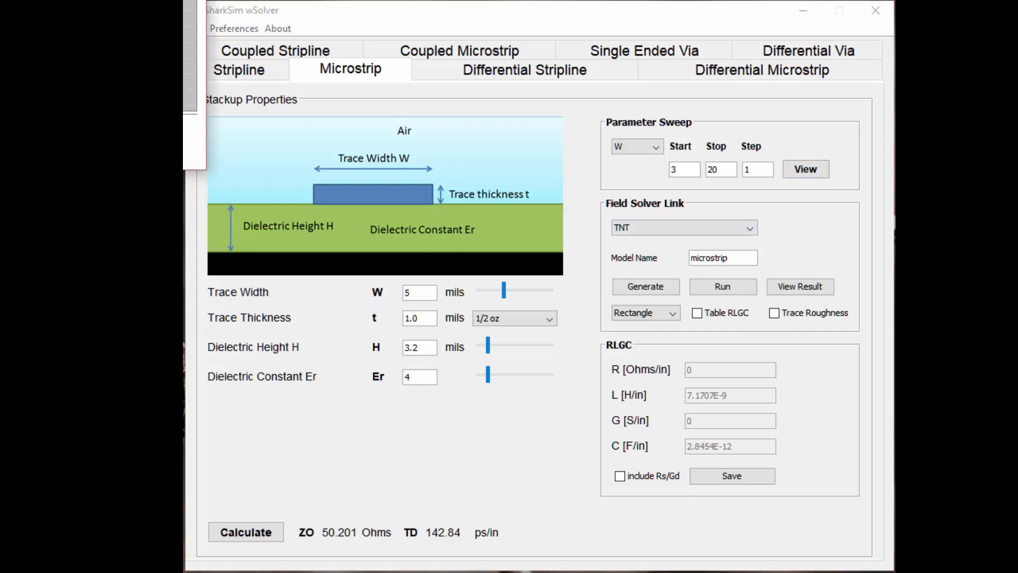
# - Move the Zo-versus-W Impedance Range plot to screen centre and enlarge it
pyautogui.moveTo(37, 2); pyautogui.dragTo(495, 63)
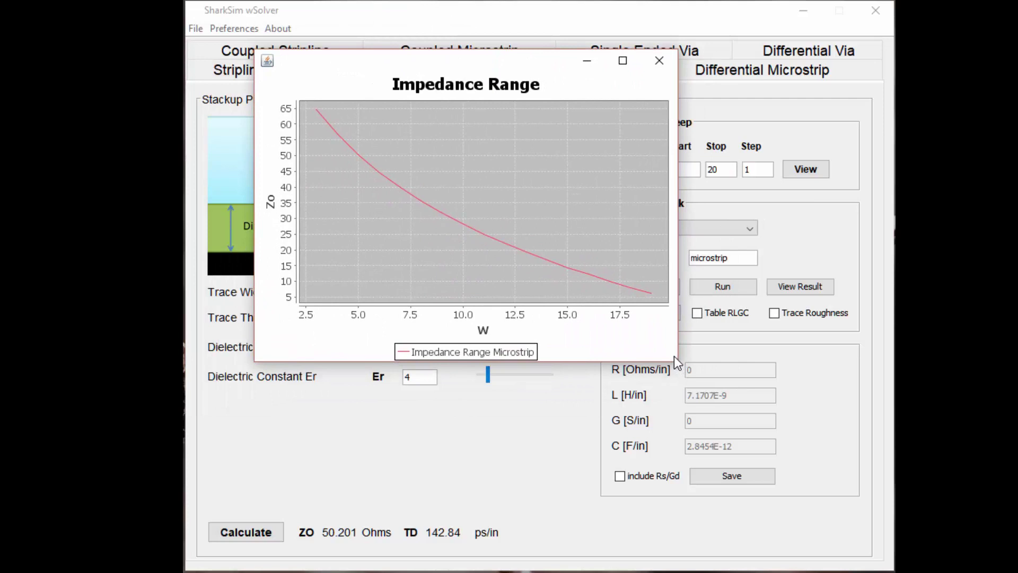
pyautogui.moveTo(545, 58); pyautogui.dragTo(603, 97)
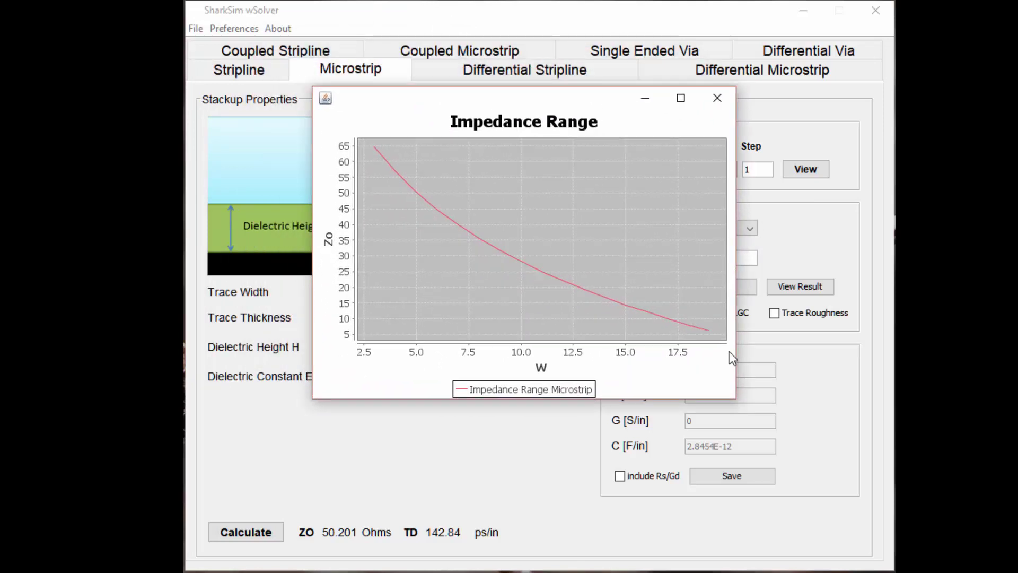
pyautogui.moveTo(736, 401); pyautogui.dragTo(848, 483)
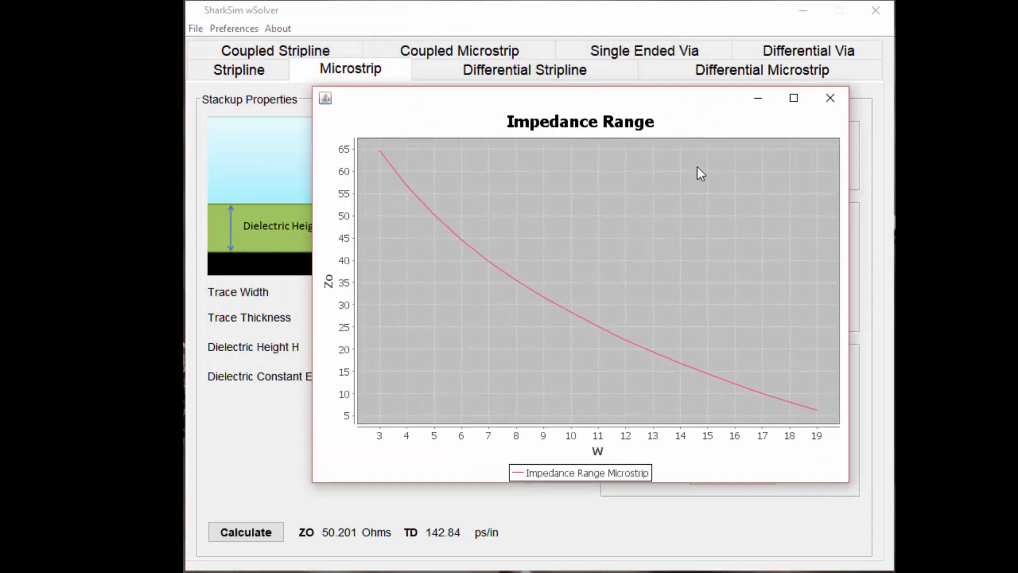
pyautogui.moveTo(694, 96); pyautogui.dragTo(616, 87)
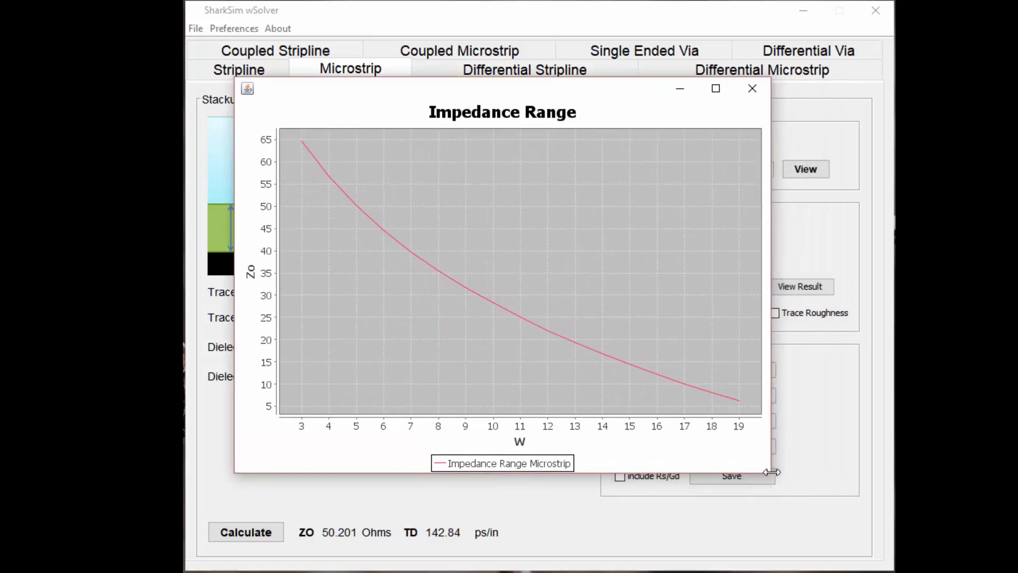
pyautogui.moveTo(769, 472); pyautogui.dragTo(828, 472)
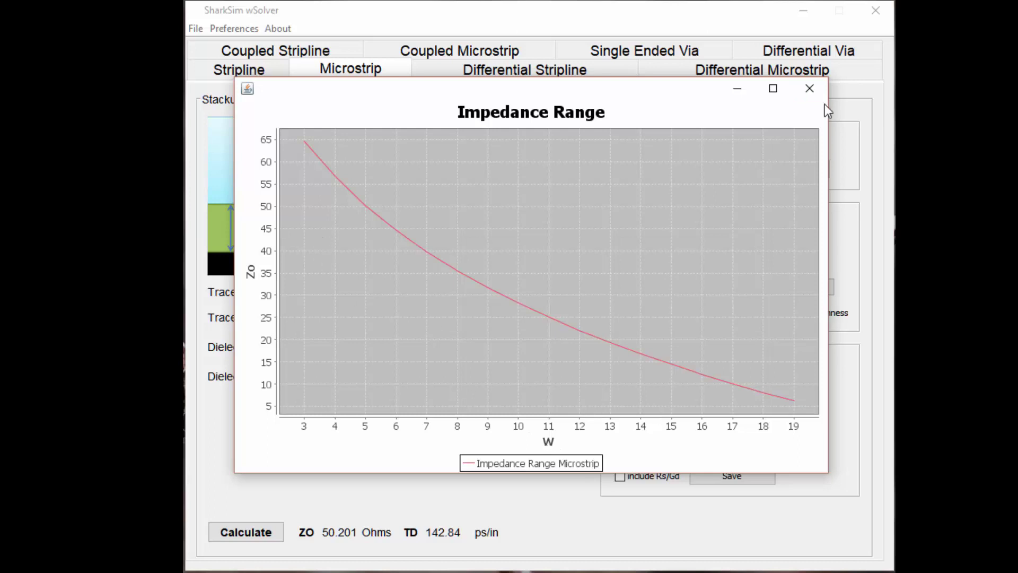
# - Close the width plot, switch the sweep parameter to H, and plot impedance for H 3–20
pyautogui.click(809, 89)
pyautogui.click(657, 146)
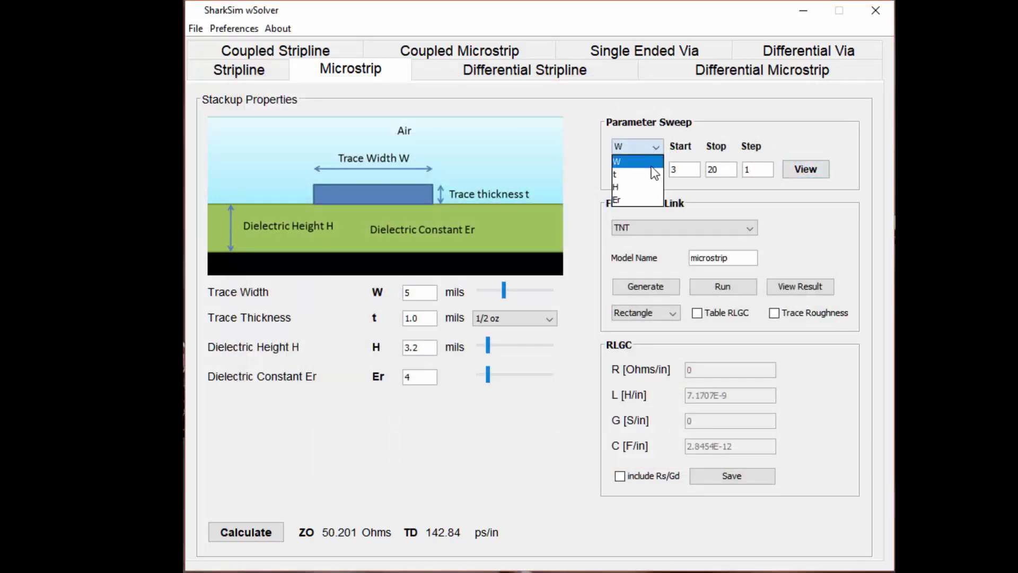
pyautogui.click(650, 188)
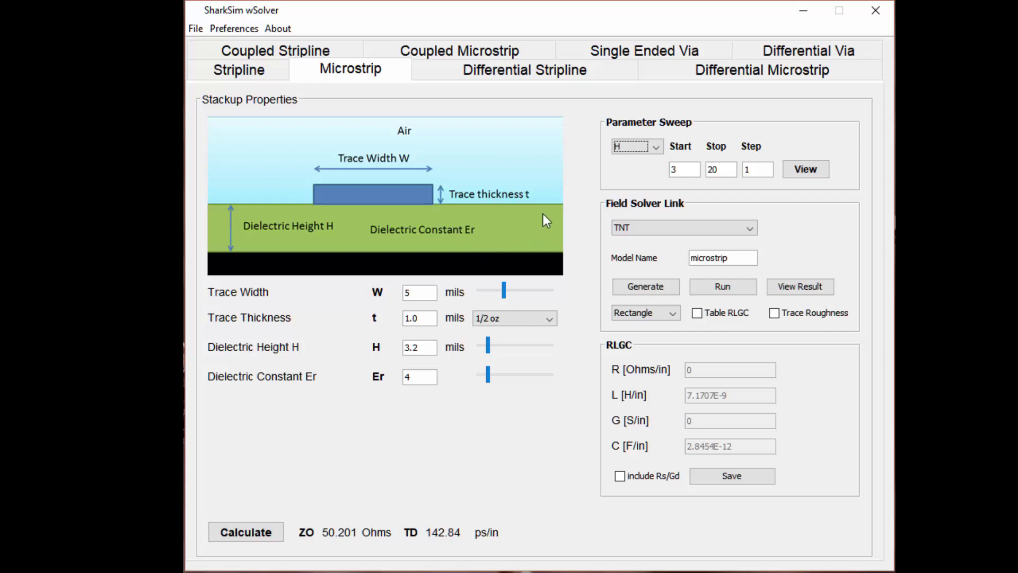
pyautogui.click(672, 170)
pyautogui.click(798, 171)
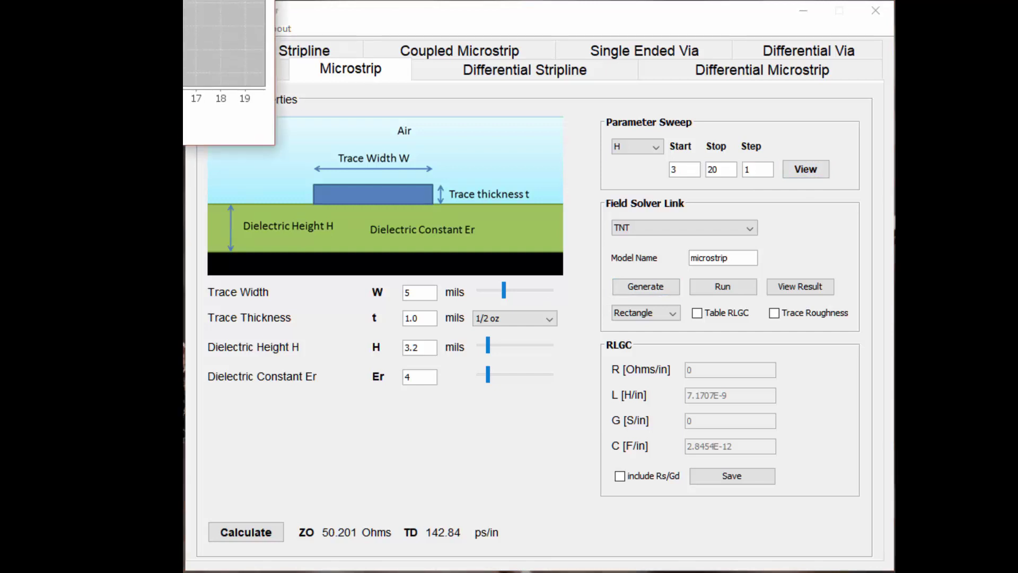
# - Enlarge the height-sweep plot showing Zo rising from about 48 to 117 Ohms
pyautogui.moveTo(269, 151); pyautogui.dragTo(575, 69)
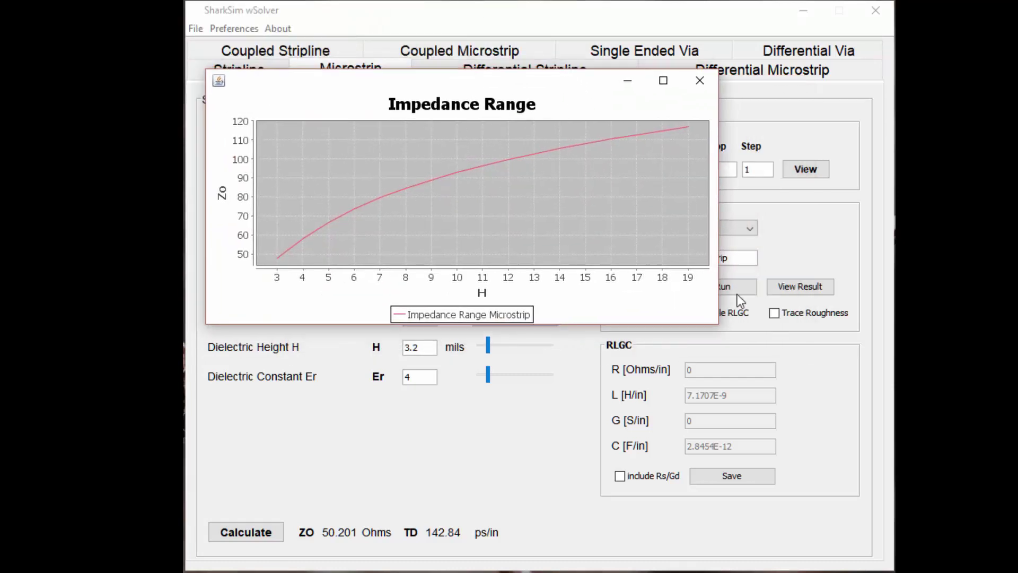
pyautogui.moveTo(716, 323); pyautogui.dragTo(854, 488)
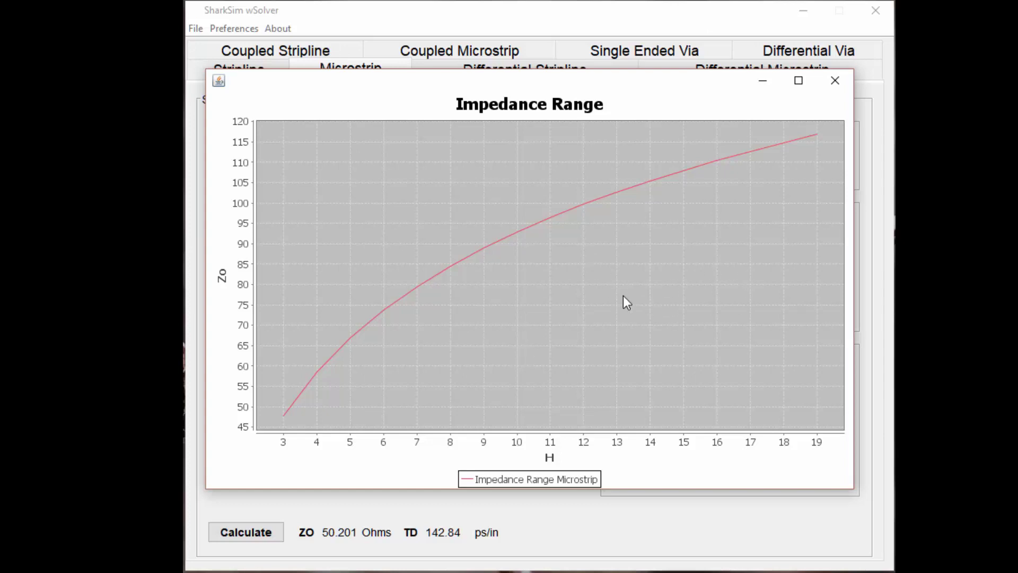
# - Close the height plot, switch the sweep parameter to Er and set Start 3.5
pyautogui.click(835, 81)
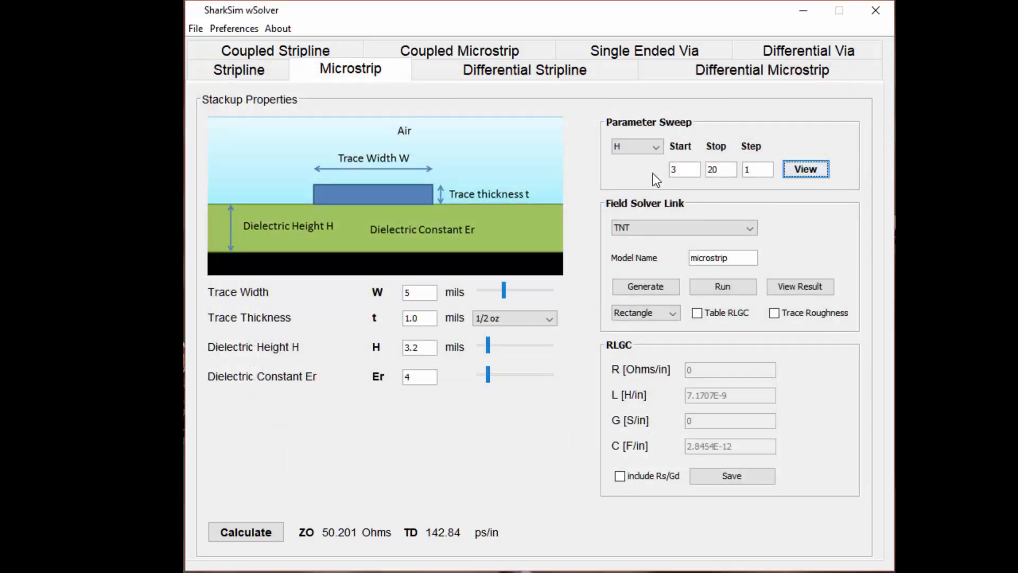
pyautogui.click(644, 146)
pyautogui.click(640, 199)
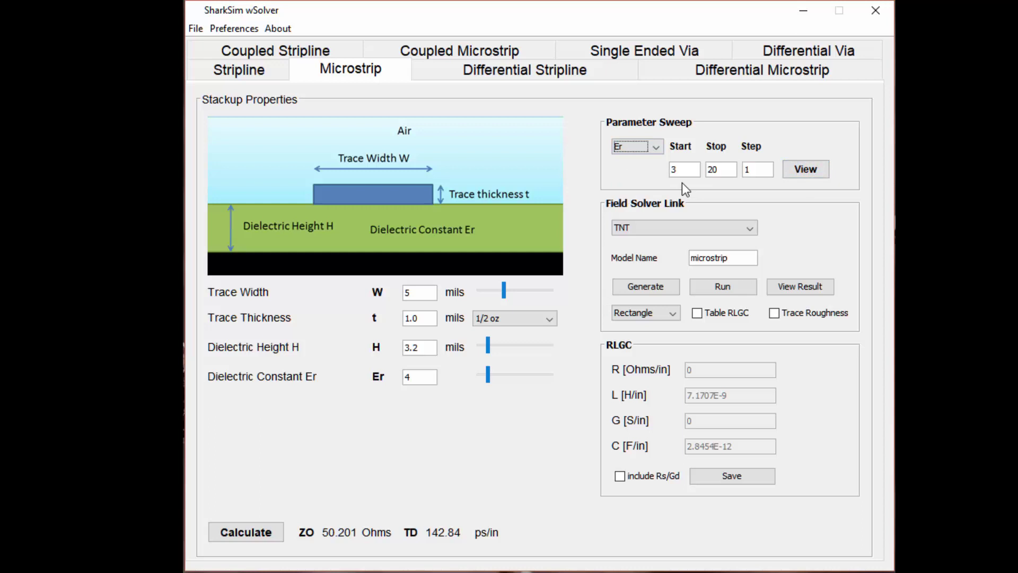
pyautogui.click(680, 170)
pyautogui.write('.5')
# - Set the Er sweep Stop to 4.5 and Step to .1, then plot impedance
pyautogui.doubleClick(721, 170)
pyautogui.write('4.5')
pyautogui.press('Tab')
pyautogui.write('.01')
pyautogui.press('Left')
pyautogui.press('BackSpace')
pyautogui.hotkey('shift', 'Tab')
pyautogui.hotkey('shift', 'Tab')
pyautogui.press('Tab')
pyautogui.press('End')
pyautogui.click(802, 174)
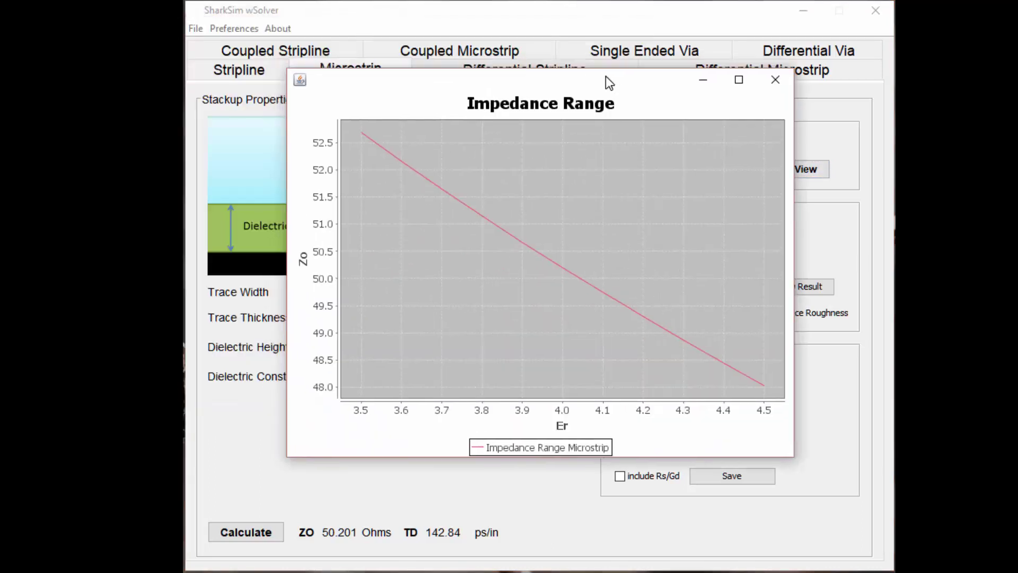
# - Enlarge the Zo-versus-Er plot (about 52.7 to 48 Ohms) to read it, then close it
pyautogui.moveTo(605, 75); pyautogui.dragTo(564, 64)
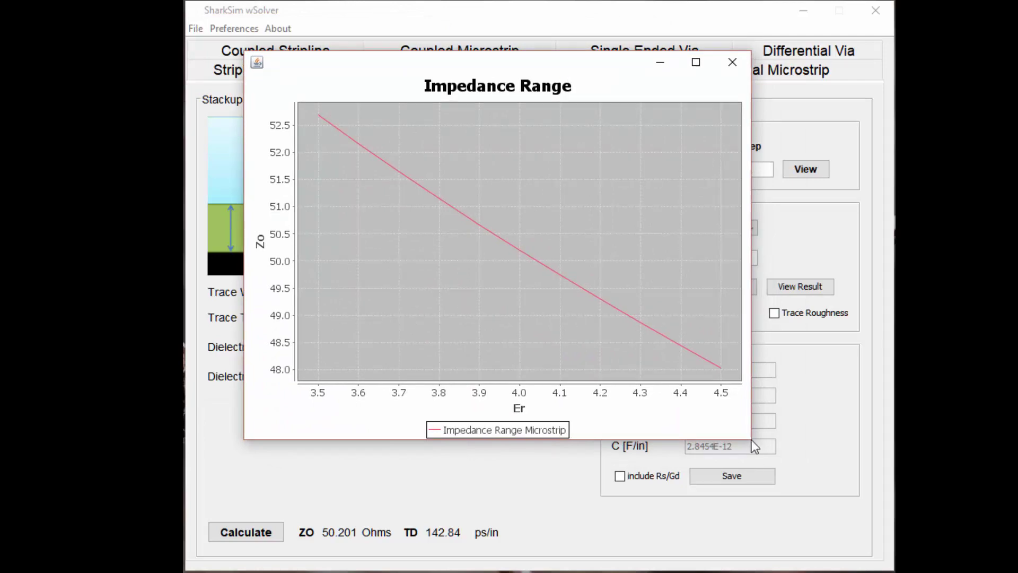
pyautogui.moveTo(749, 439); pyautogui.dragTo(818, 495)
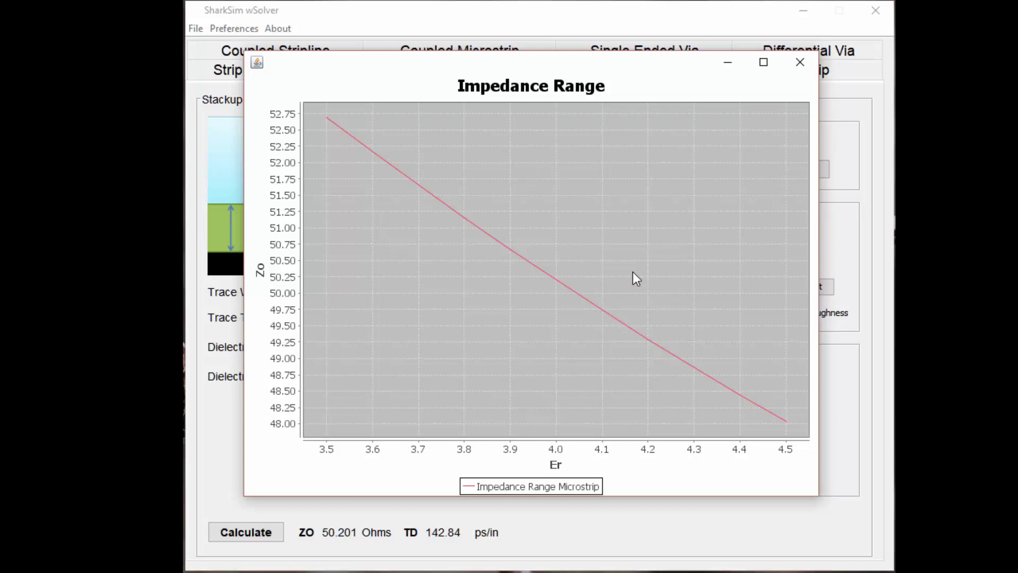
pyautogui.click(799, 63)
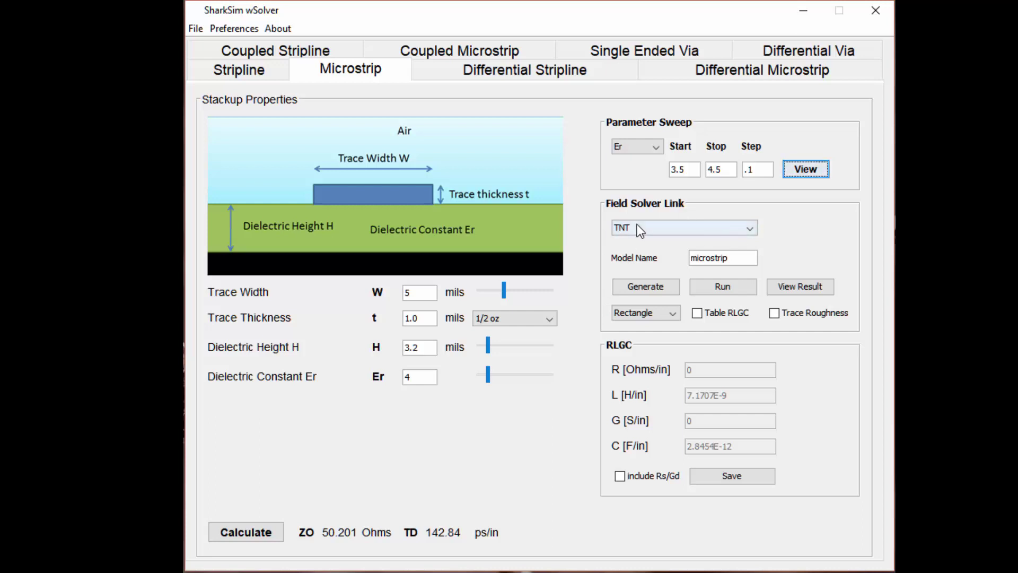
# - Generate the TNT field solver file for model 'microstrip' and run its simulation to completion
pyautogui.click(646, 289)
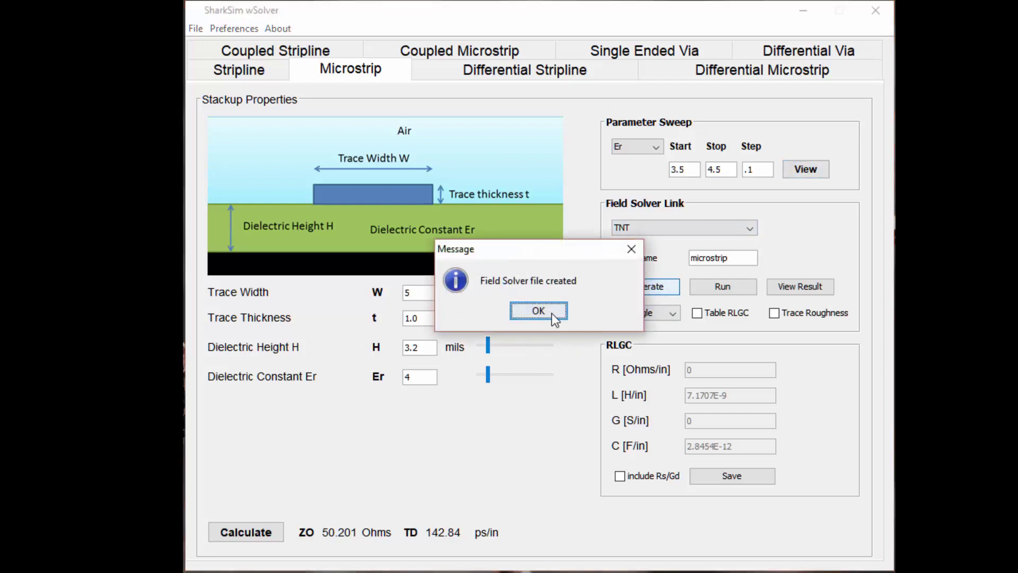
pyautogui.click(545, 311)
pyautogui.click(739, 284)
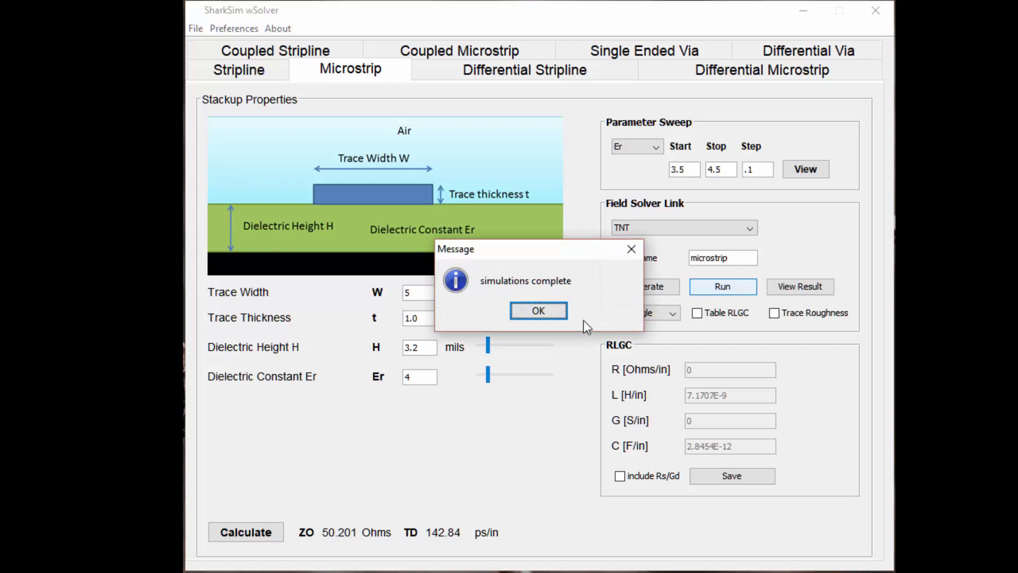
pyautogui.click(546, 309)
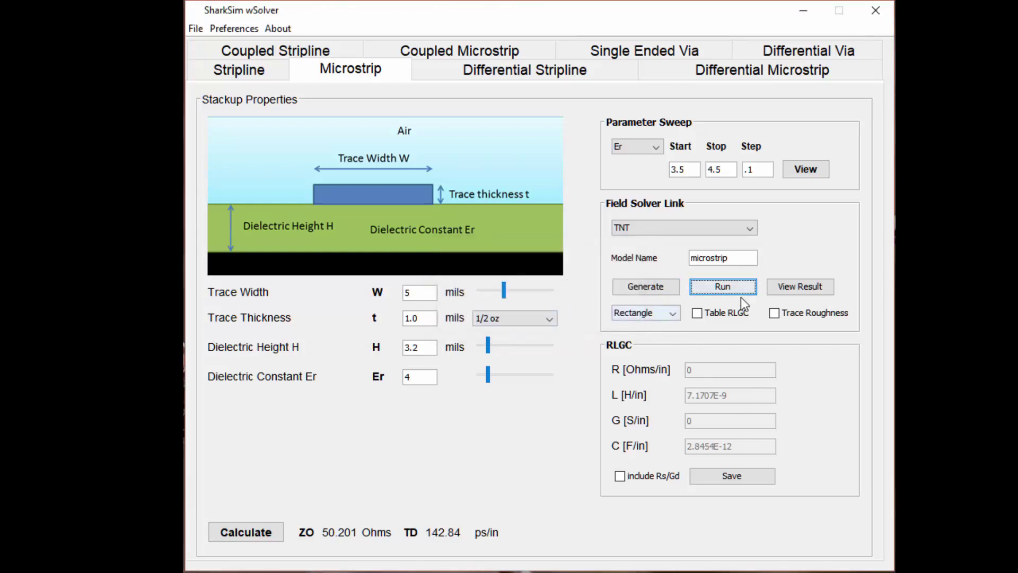
# - Load microstrip.result into RLGC Results (Zo 54.250 Ohms, TD 142.36) and move it right
pyautogui.click(796, 287)
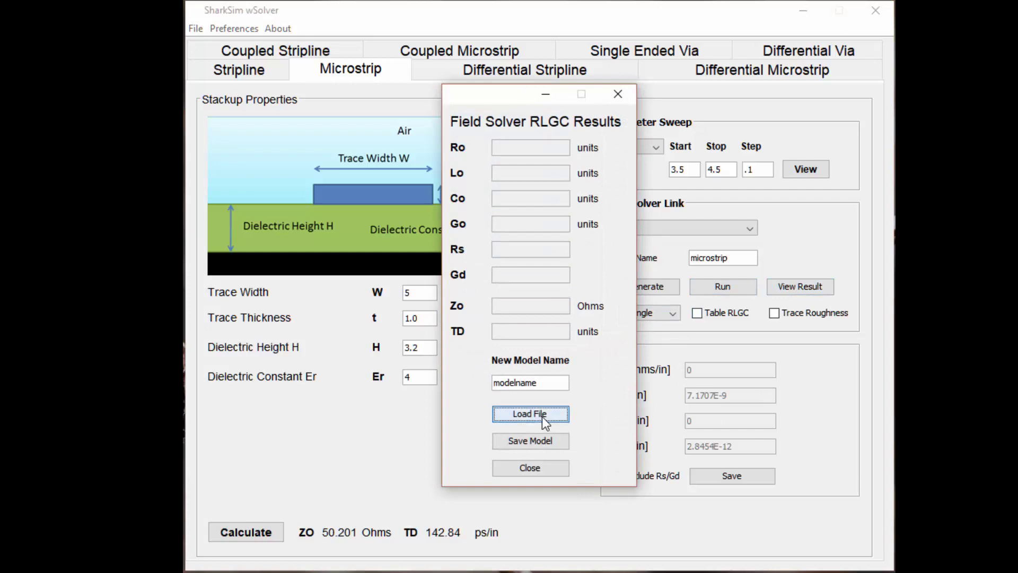
pyautogui.click(542, 416)
pyautogui.click(442, 203)
pyautogui.click(721, 412)
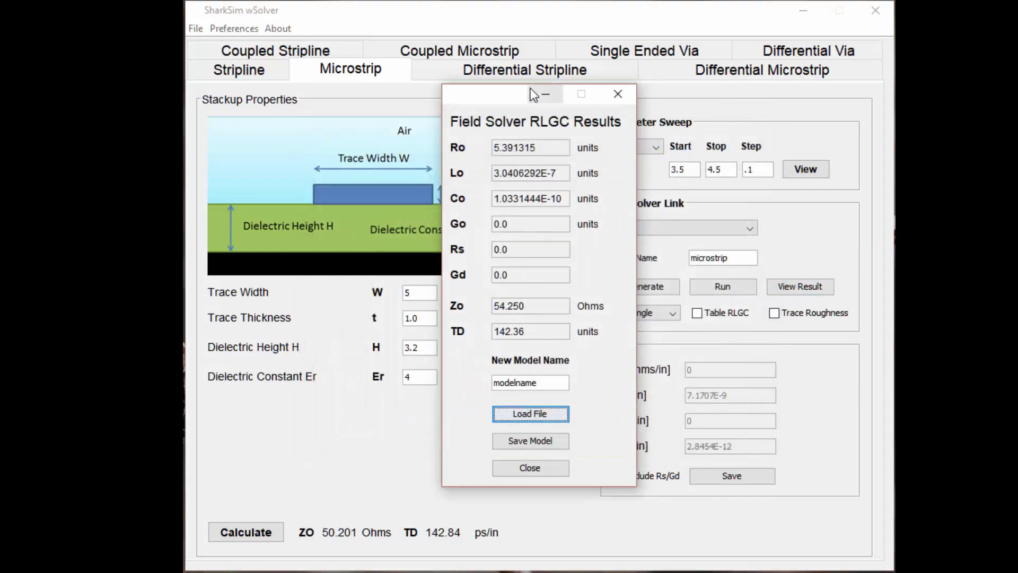
pyautogui.moveTo(506, 97); pyautogui.dragTo(674, 130)
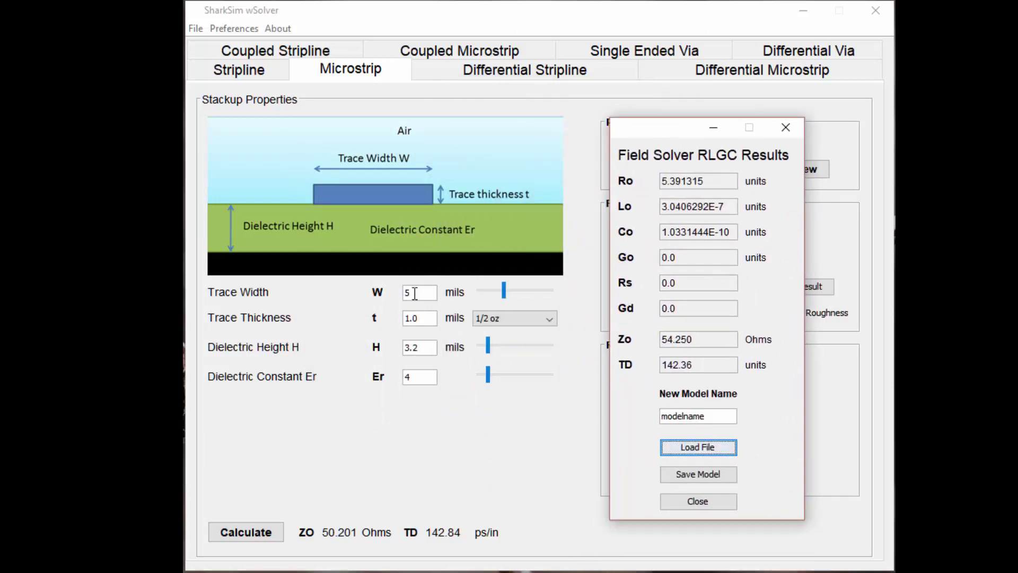